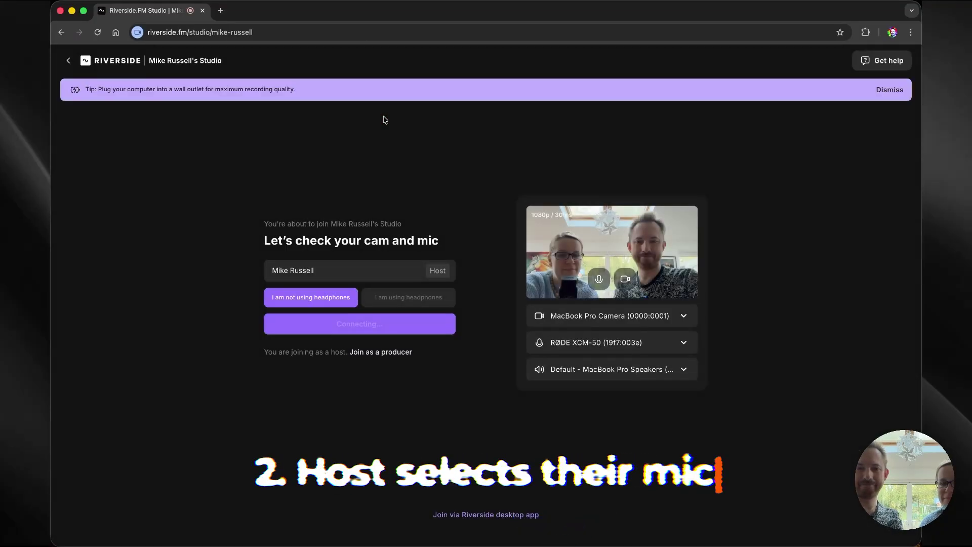
Join the studio with Wireless PRO RX as the host mic and the full-screen camera layout
left_click(611, 343)
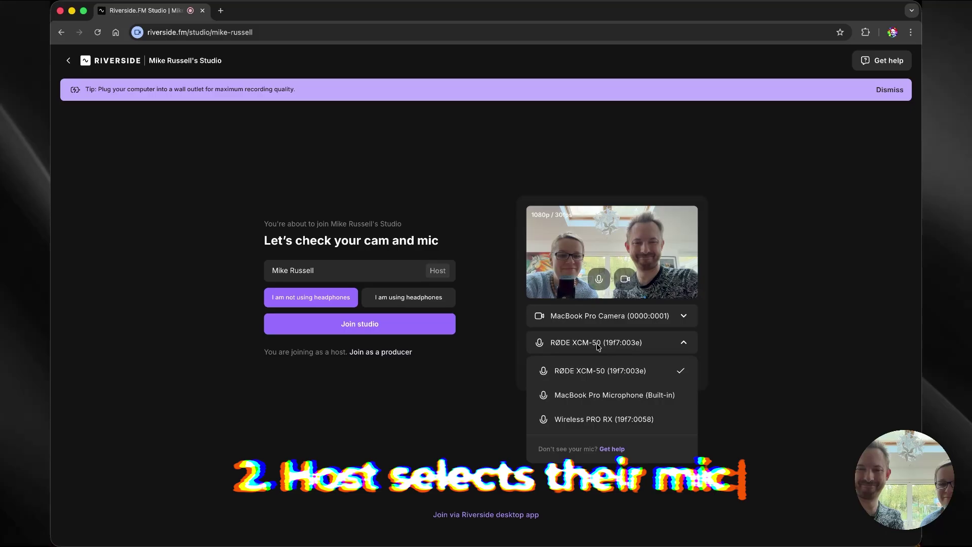
left_click(601, 415)
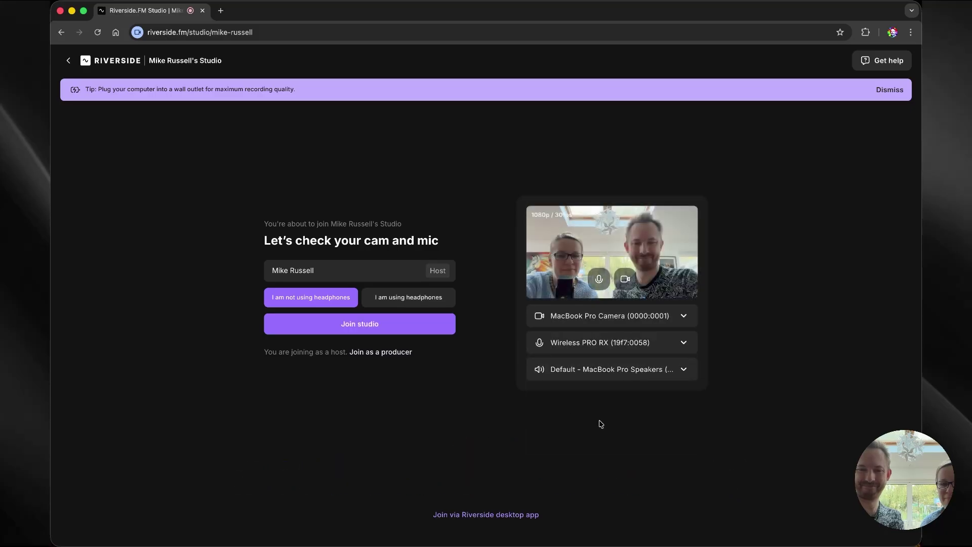
left_click(420, 328)
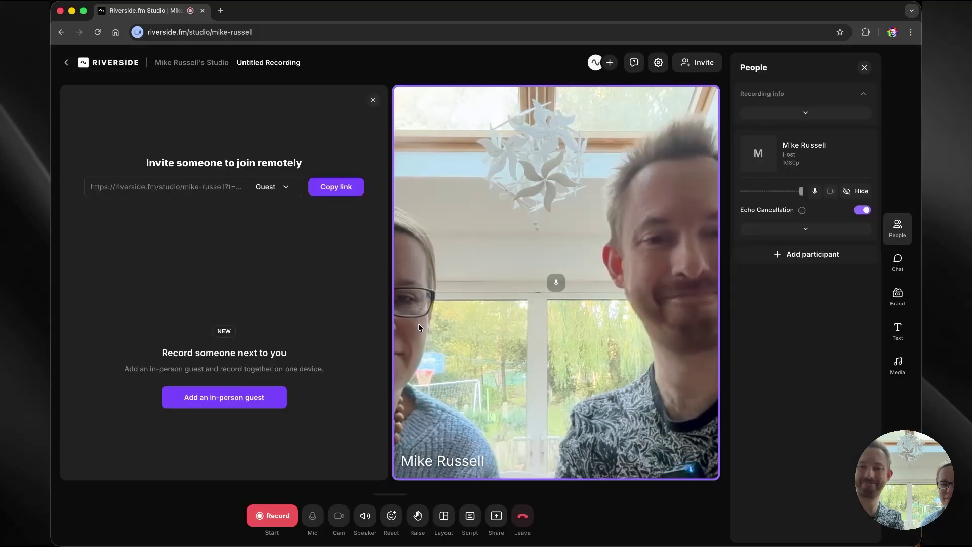
left_click(269, 487)
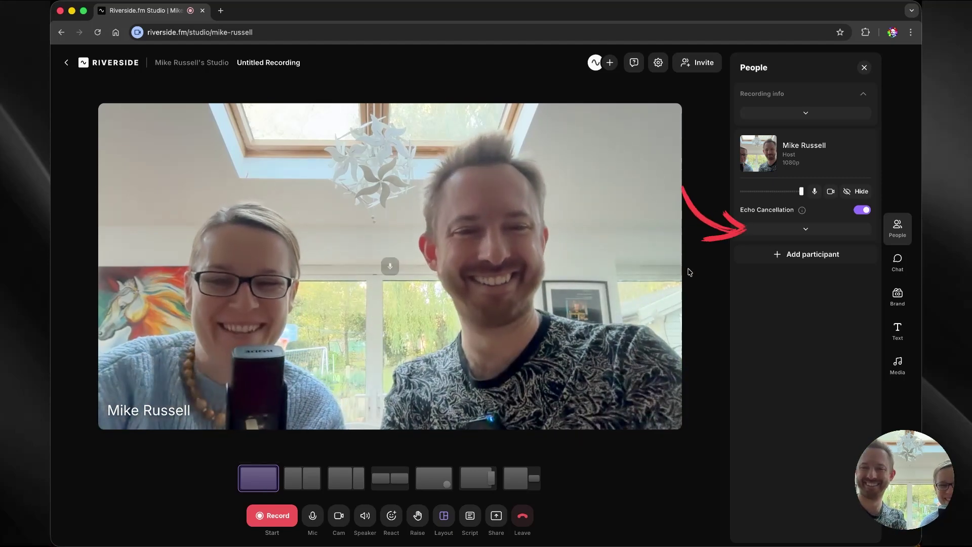
Confirm in the host's device settings that the microphone is still Wireless PRO RX
left_click(782, 230)
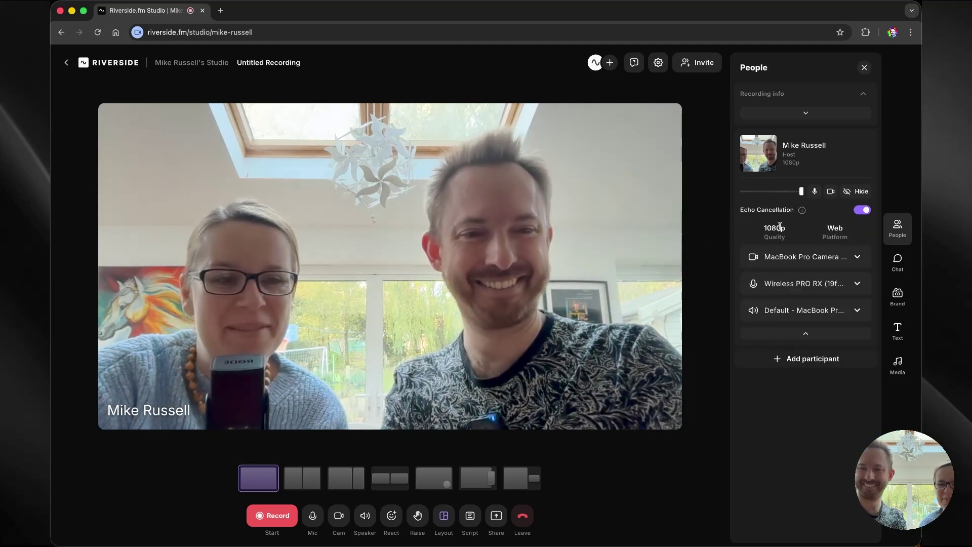
left_click(792, 284)
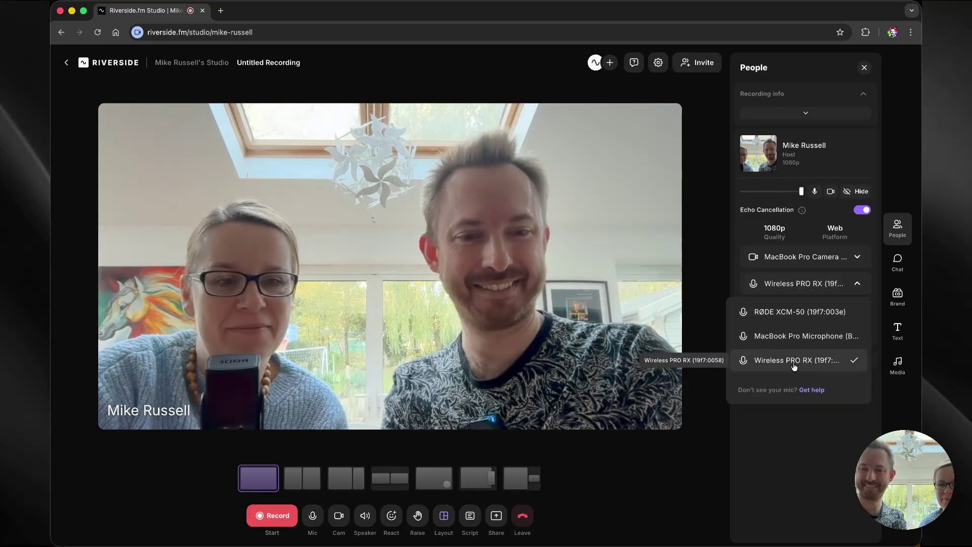
left_click(805, 427)
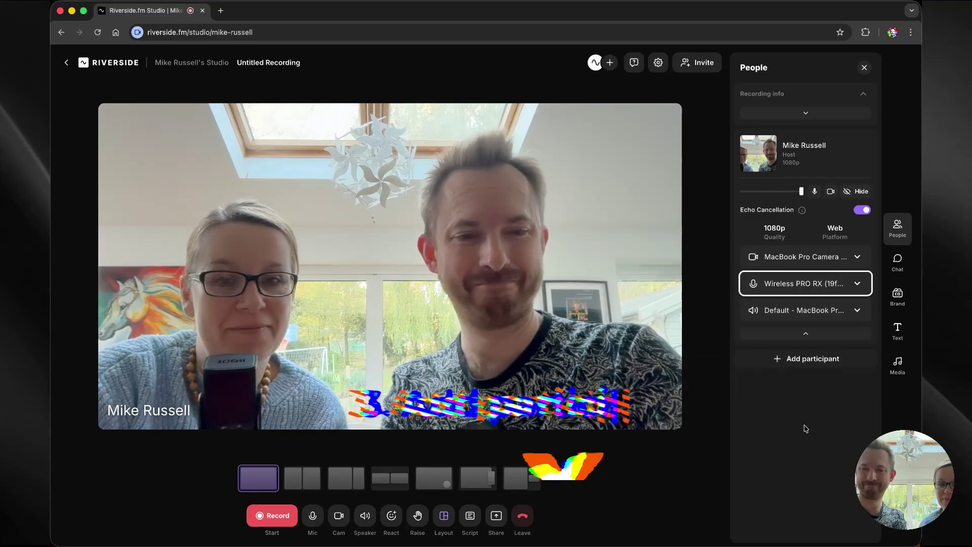
Add an in-person guest and keep RØDE XCM-50 as the guest's microphone
left_click(810, 360)
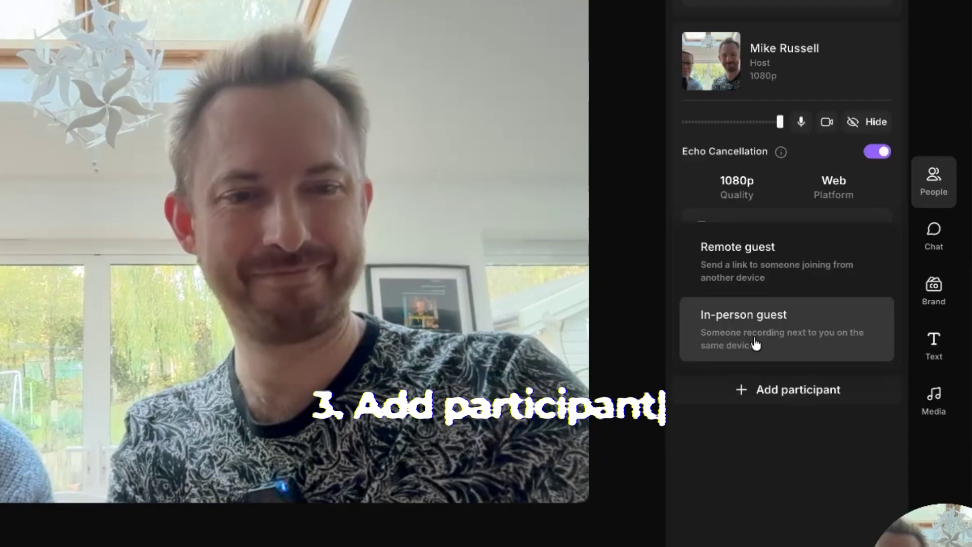
left_click(777, 352)
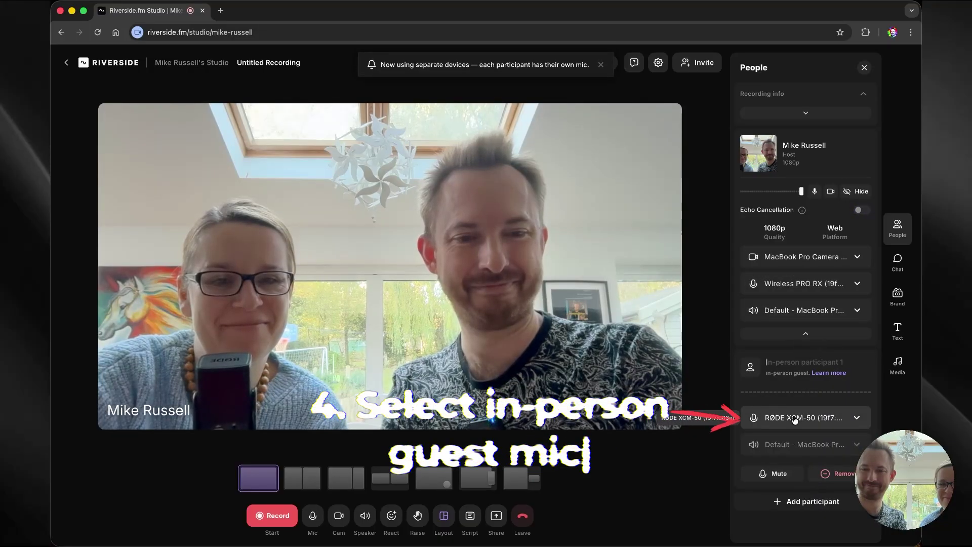
left_click(795, 418)
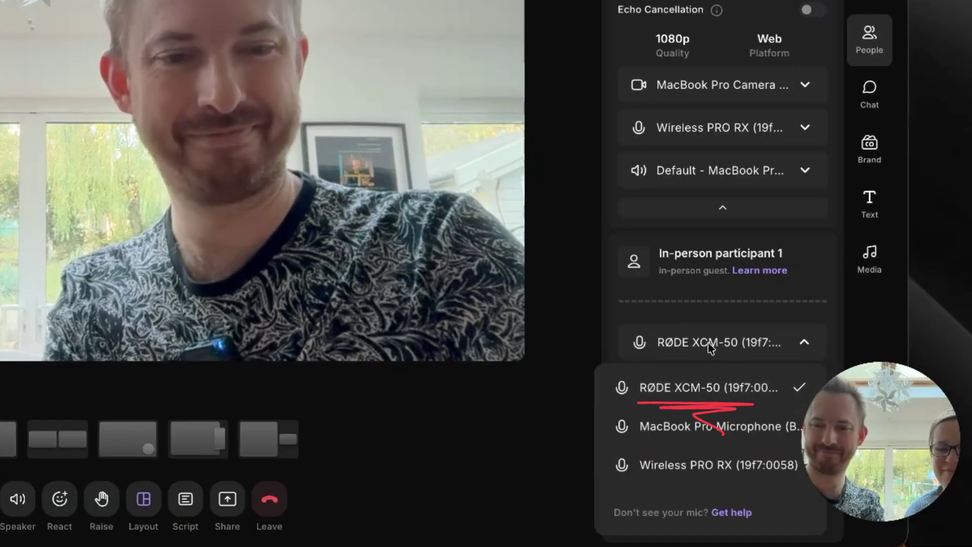
left_click(794, 453)
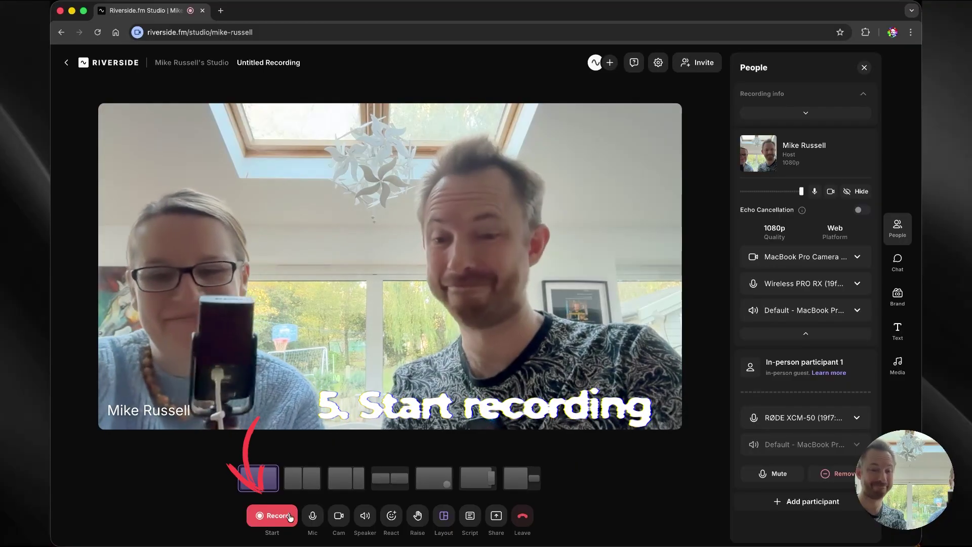
Start recording the two-person session and dismiss the live stream notice
left_click(285, 517)
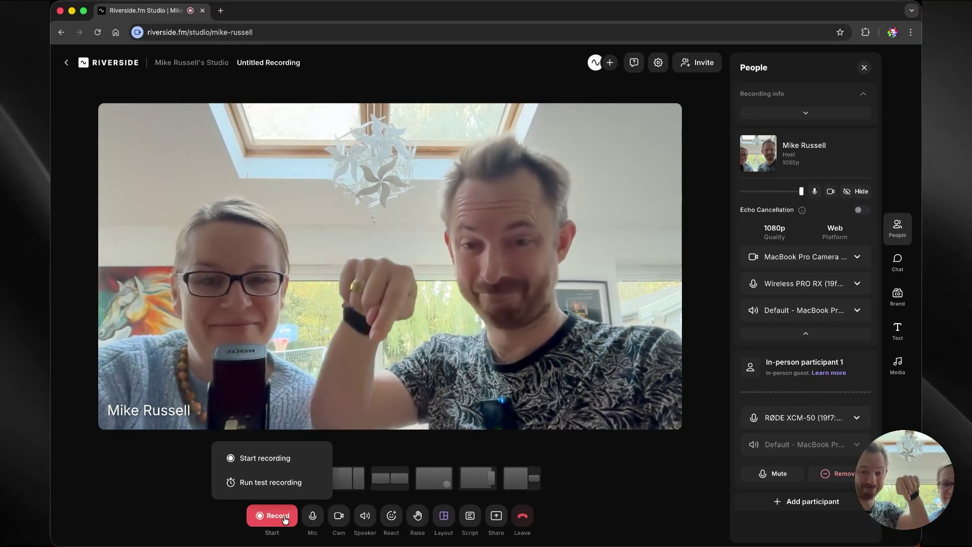
left_click(285, 518)
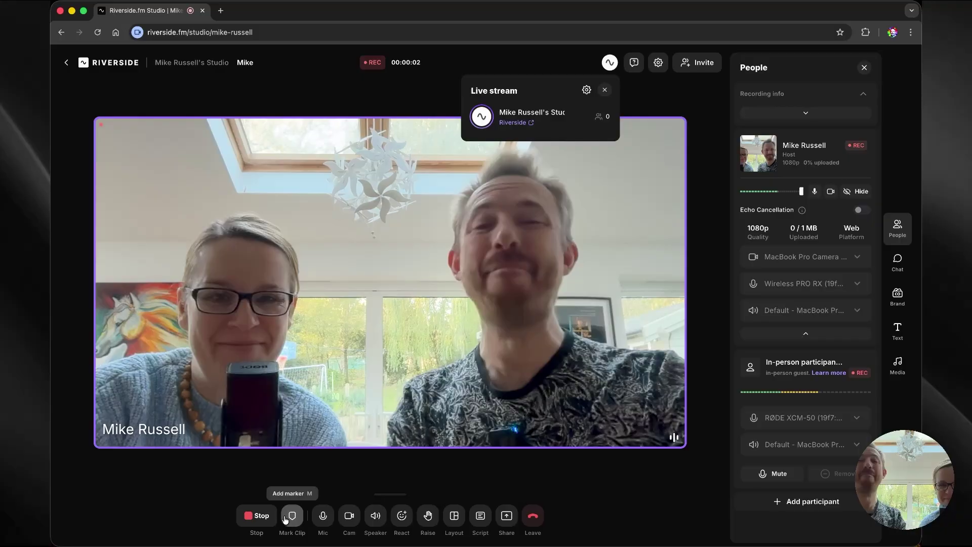
left_click(604, 90)
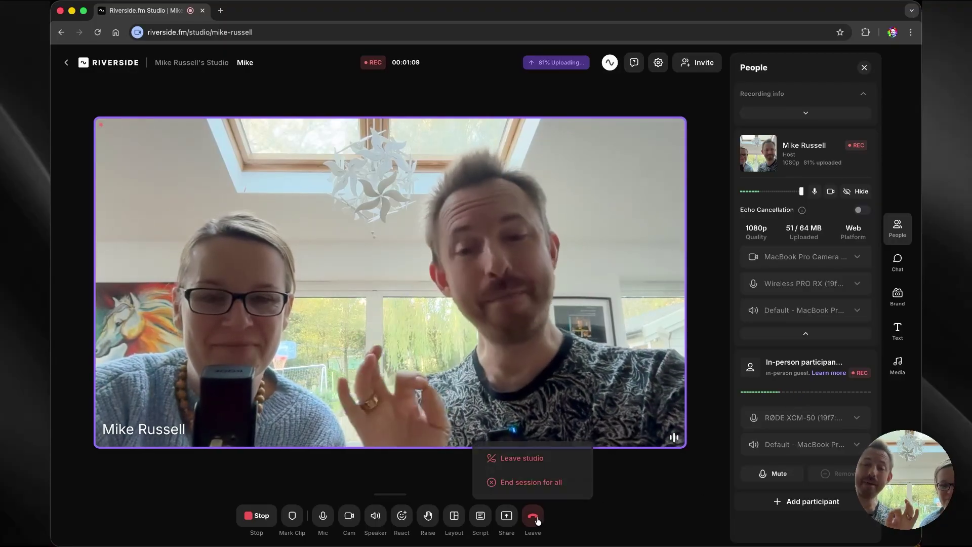
Stop the recording and open the 01:11 take in the editor
left_click(263, 513)
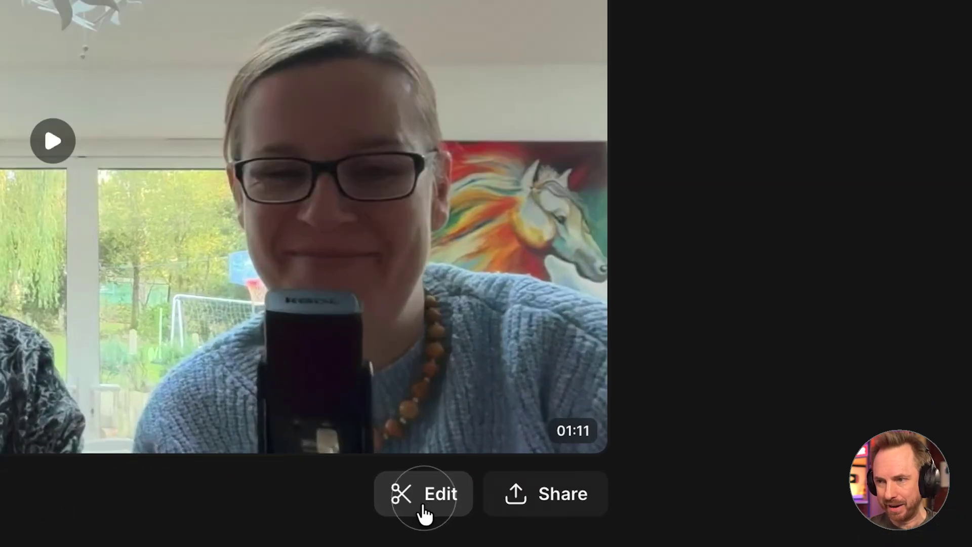
left_click(422, 506)
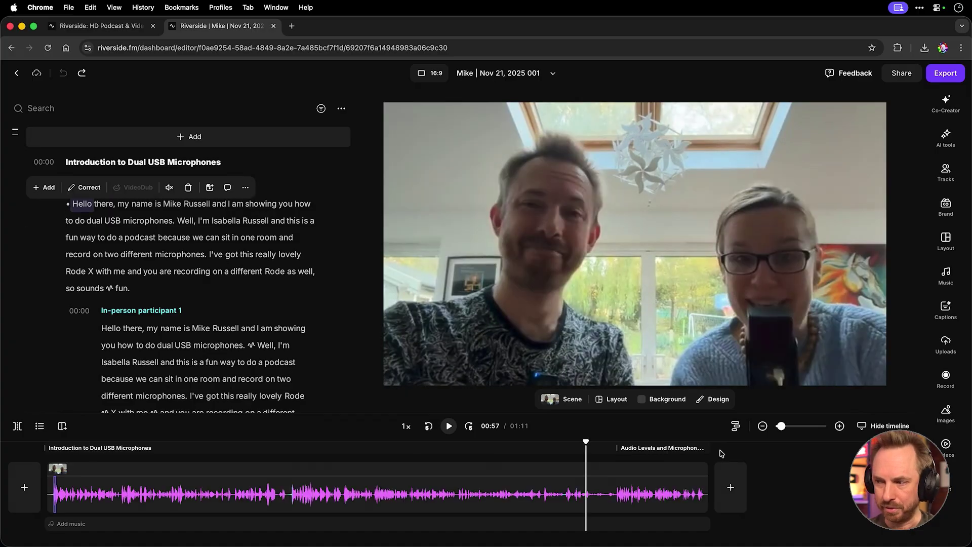
Split into speaker tracks and mute the two guest-bleed passages on the host's track
left_click(733, 426)
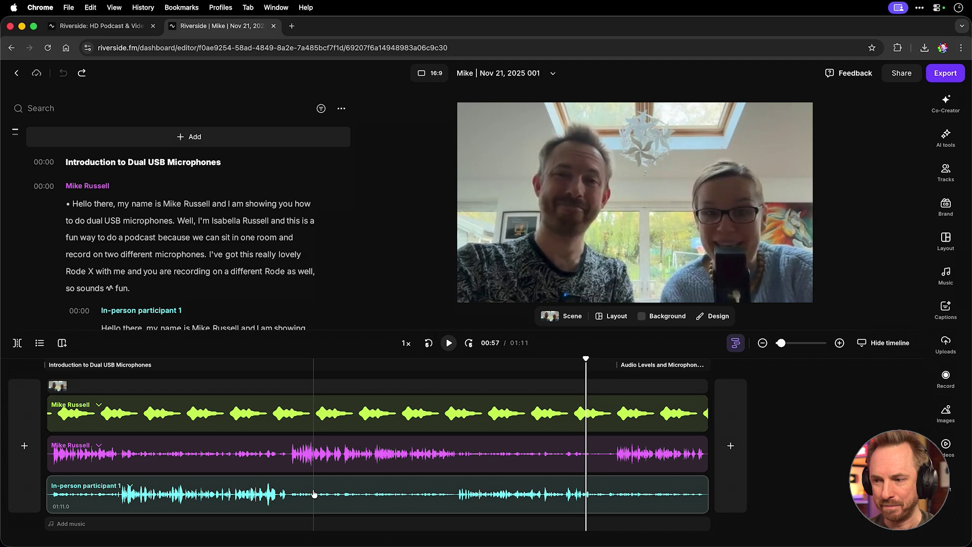
left_click_drag(121, 449, 274, 461)
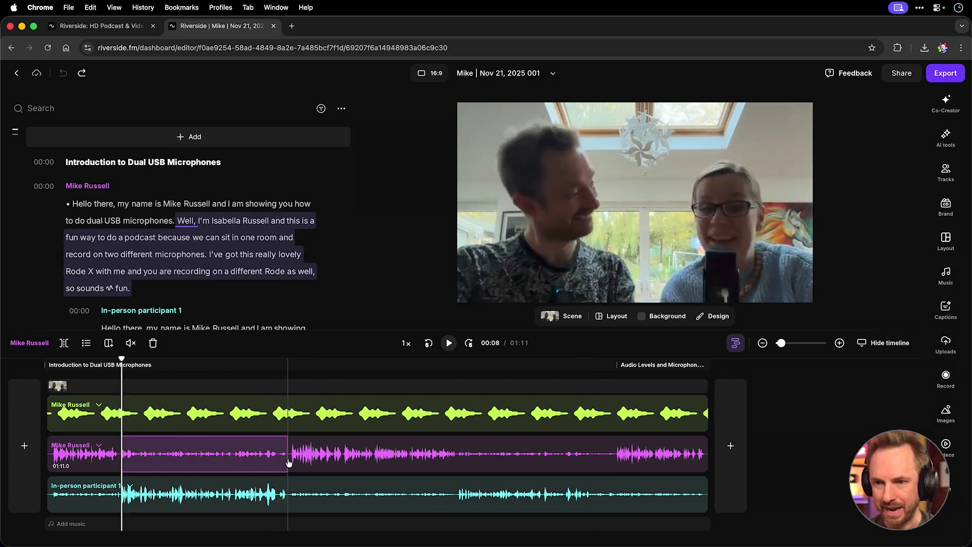
key("m")
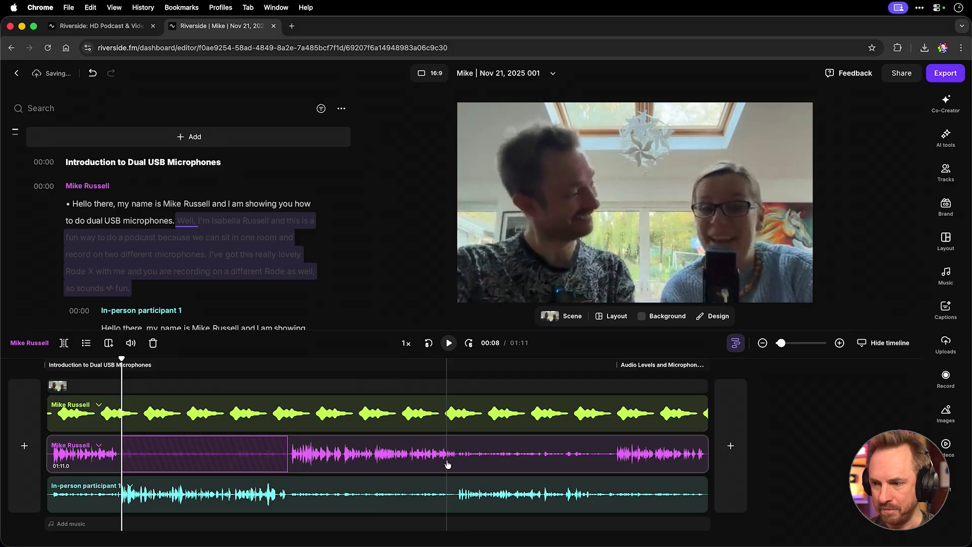
left_click_drag(460, 464, 593, 461)
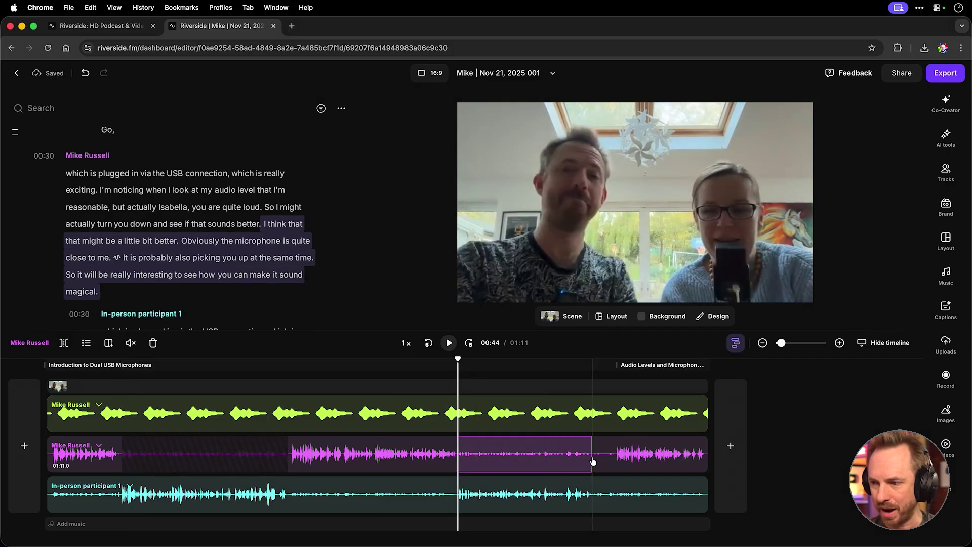
left_click(128, 344)
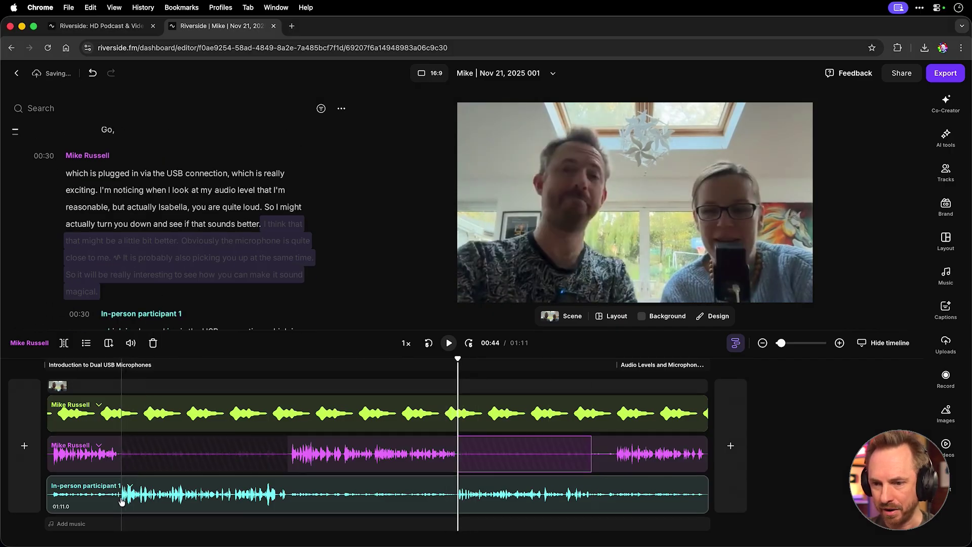
Mute the three host-bleed passages on In-person participant 1's track: opening, middle and closing
left_click(93, 502)
left_click_drag(93, 503, 49, 501)
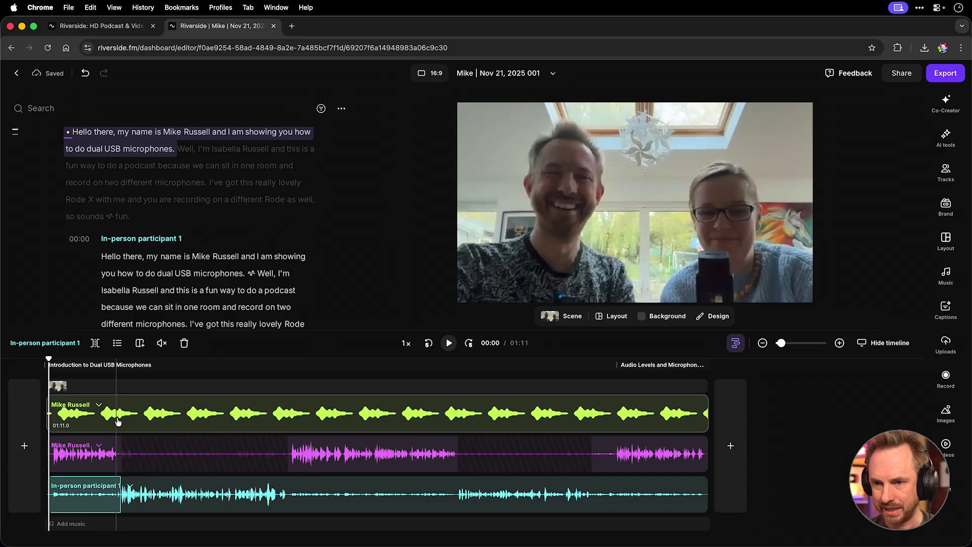
left_click(162, 343)
left_click_drag(287, 505, 420, 506)
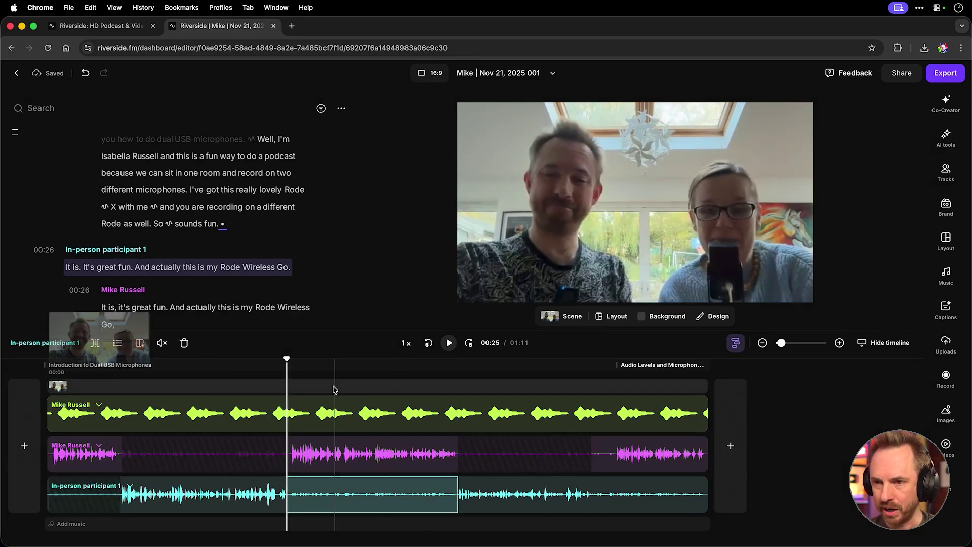
left_click(165, 345)
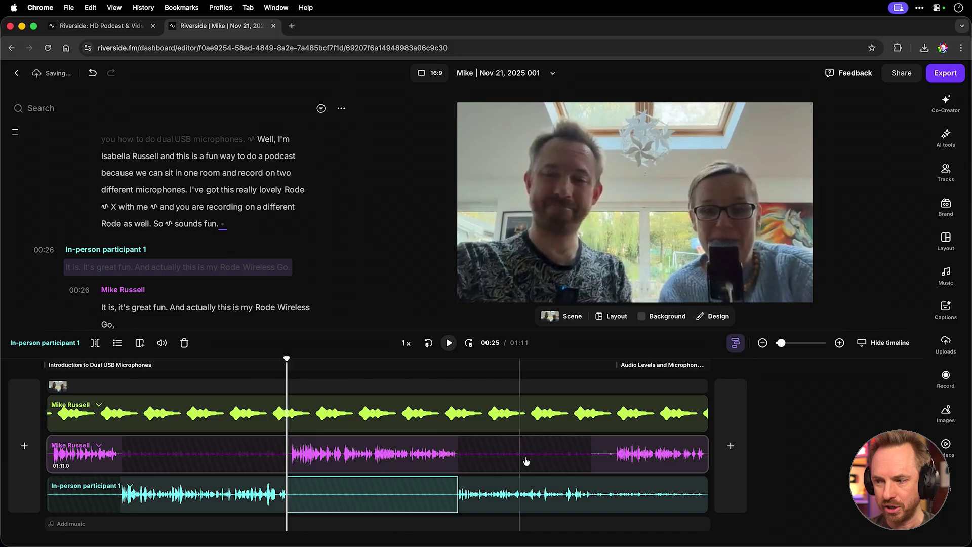
left_click_drag(617, 506, 706, 506)
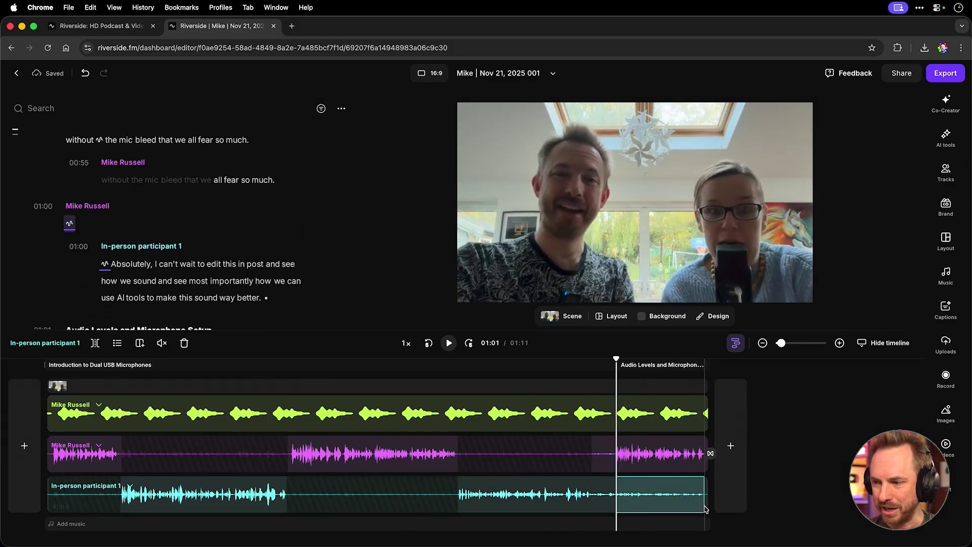
left_click(159, 345)
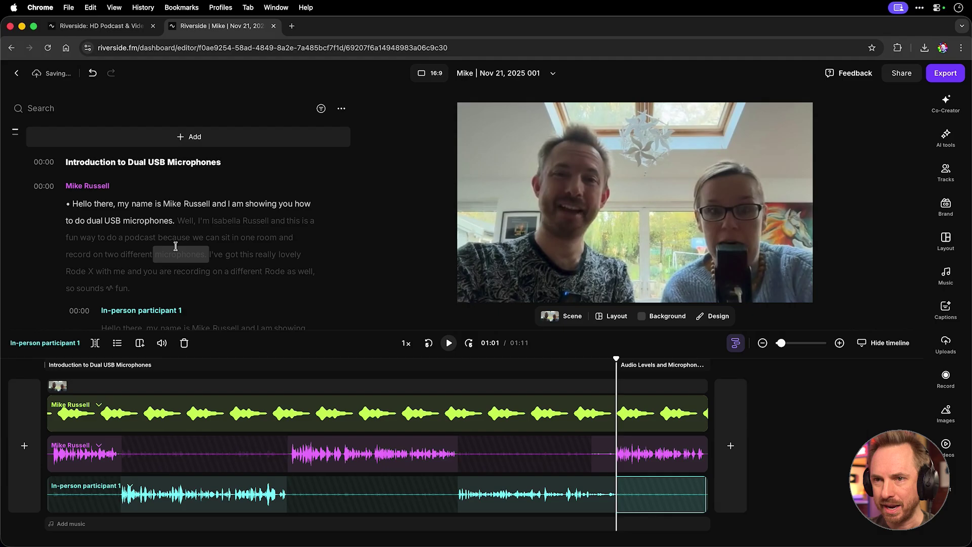
left_click(96, 207)
key("space")
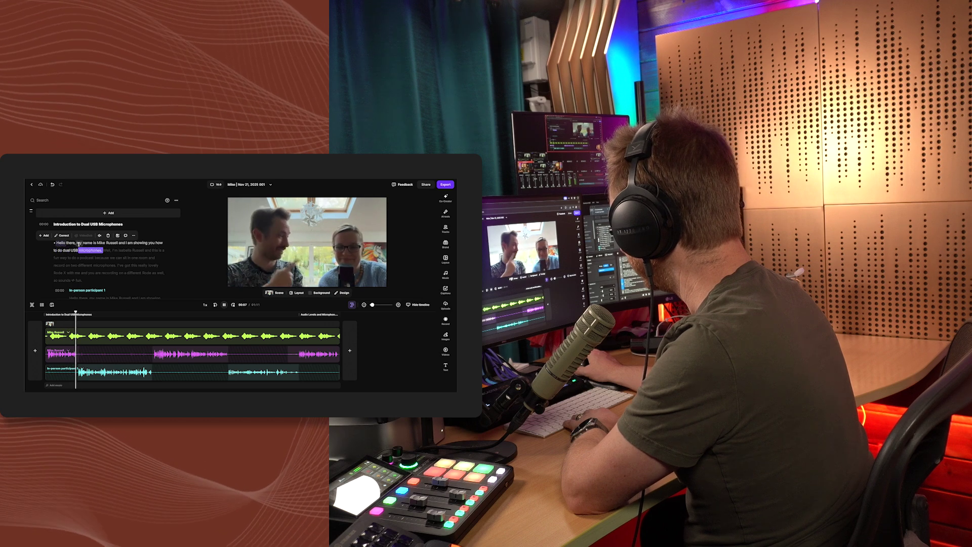
key("space")
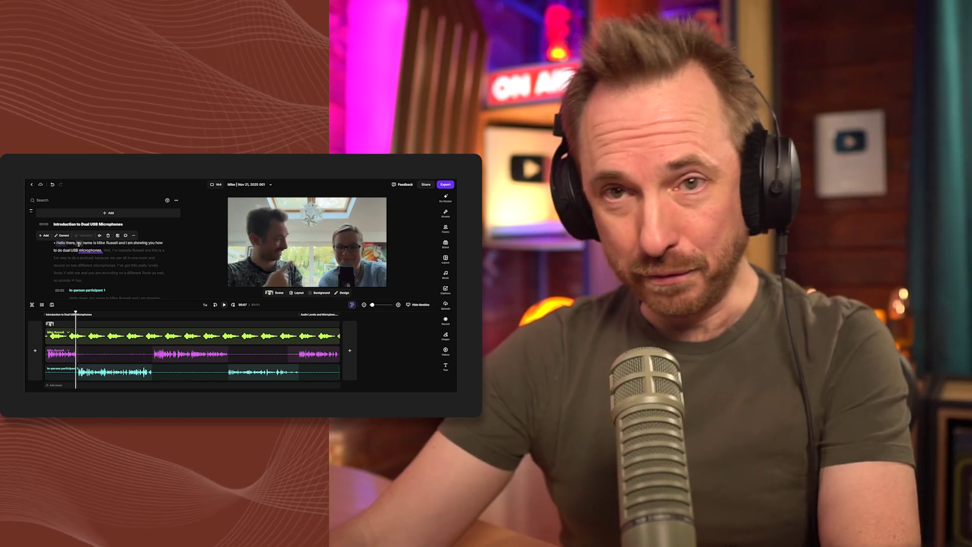
left_click(79, 244)
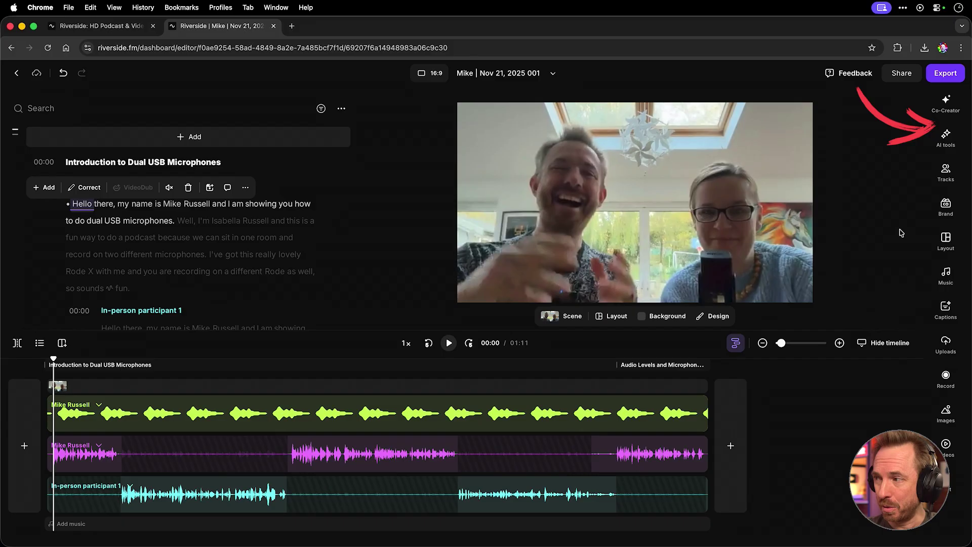
Apply Magic Audio and show each track's strength set to High
left_click(945, 136)
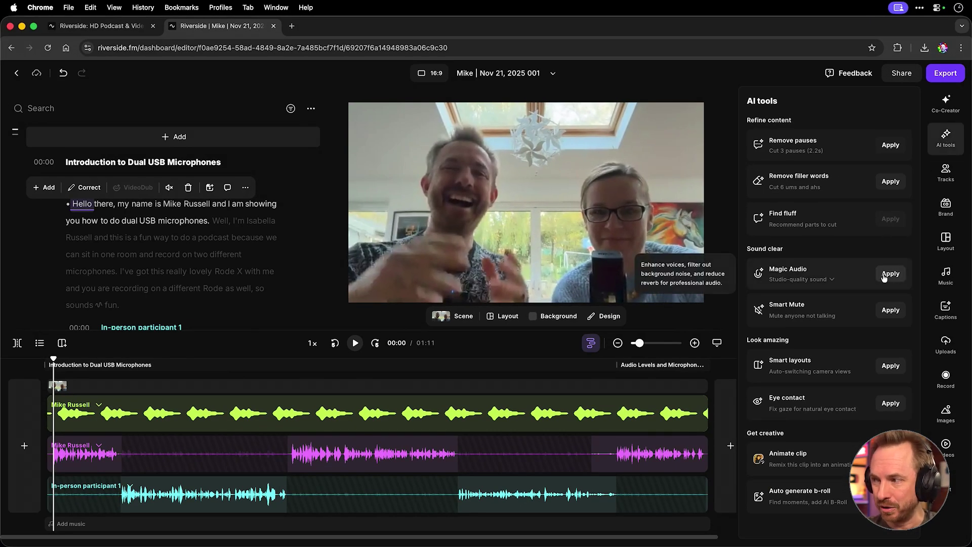
left_click(890, 273)
left_click(826, 280)
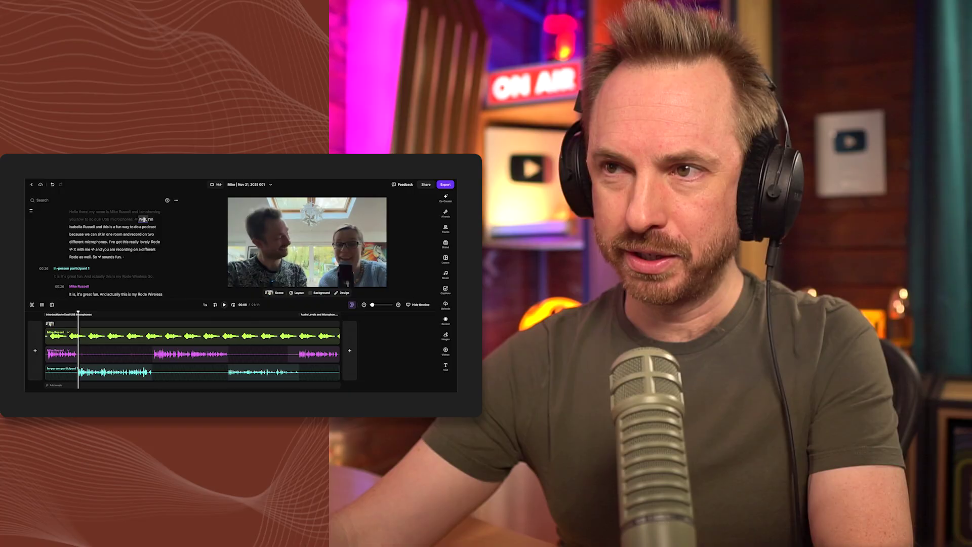
key("space")
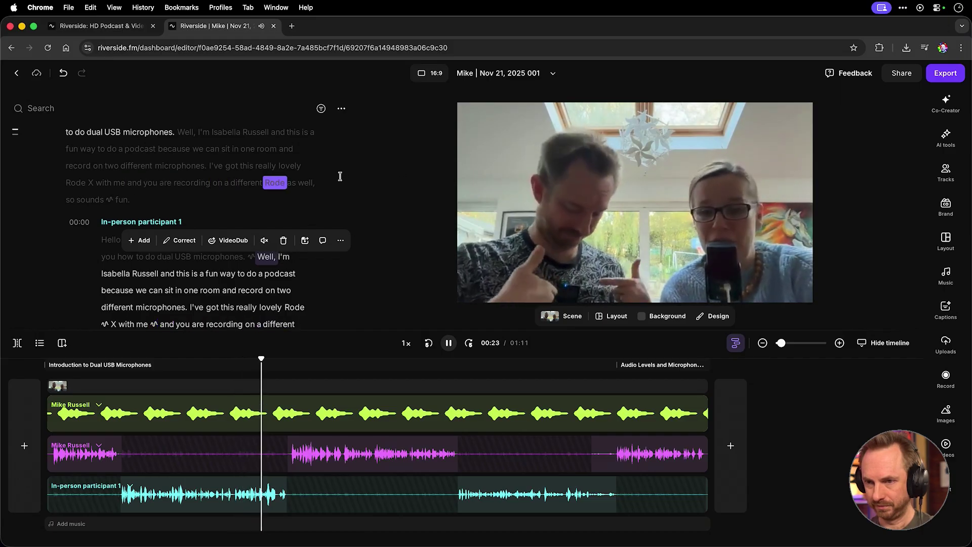
Delete the transcript passage 'and you are recording on a different Rode as well. So sounds fun.' and preview the cut
key("space")
scroll(305, 201, "down", 2)
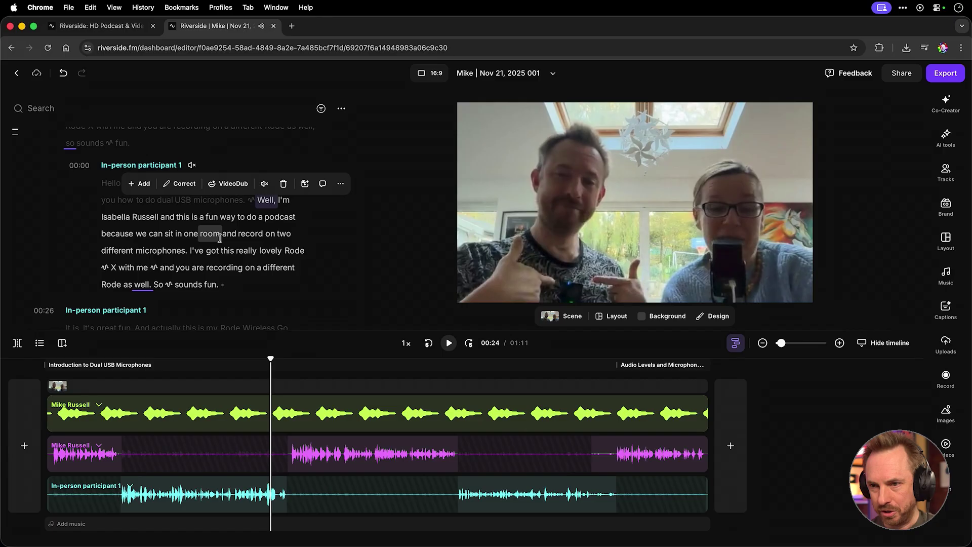
left_click_drag(191, 272, 218, 284)
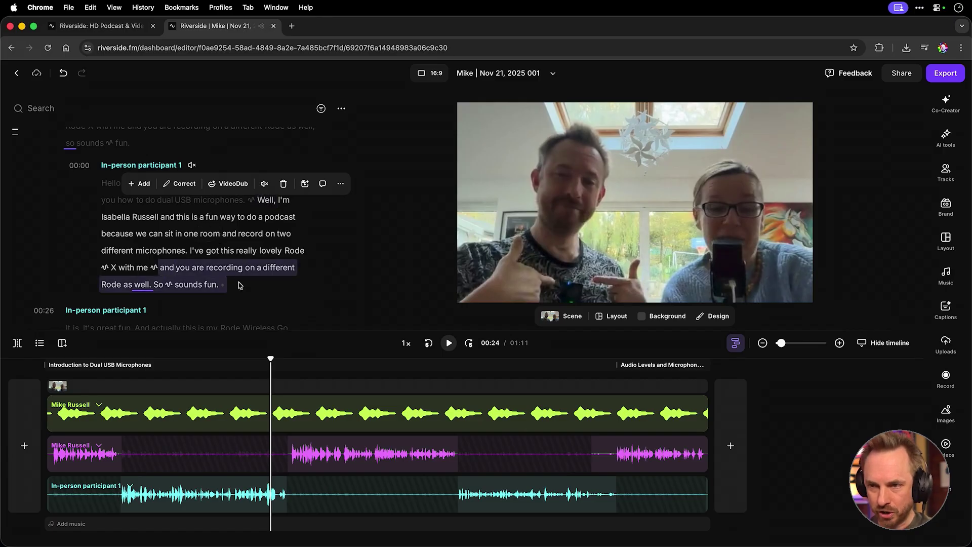
key("Delete")
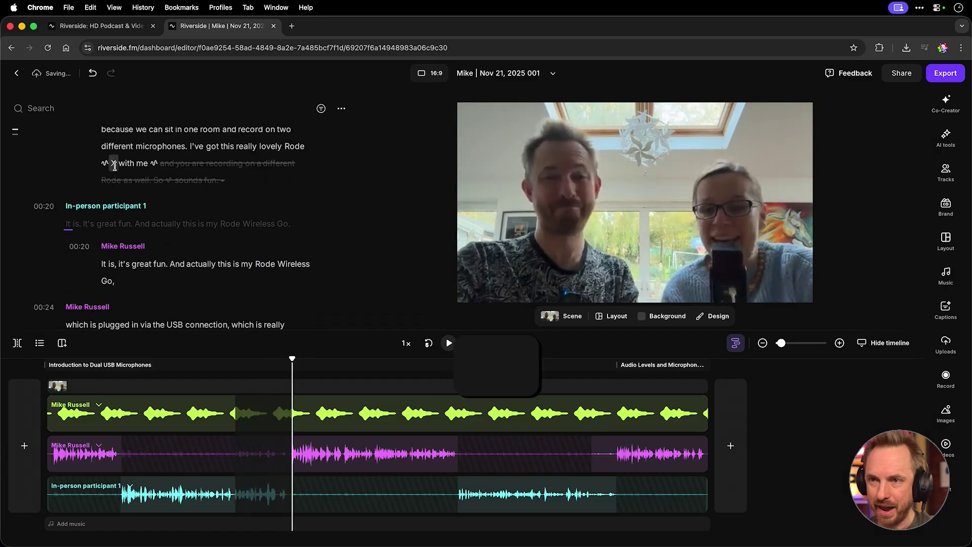
key("space")
scroll(123, 171, "up", 3)
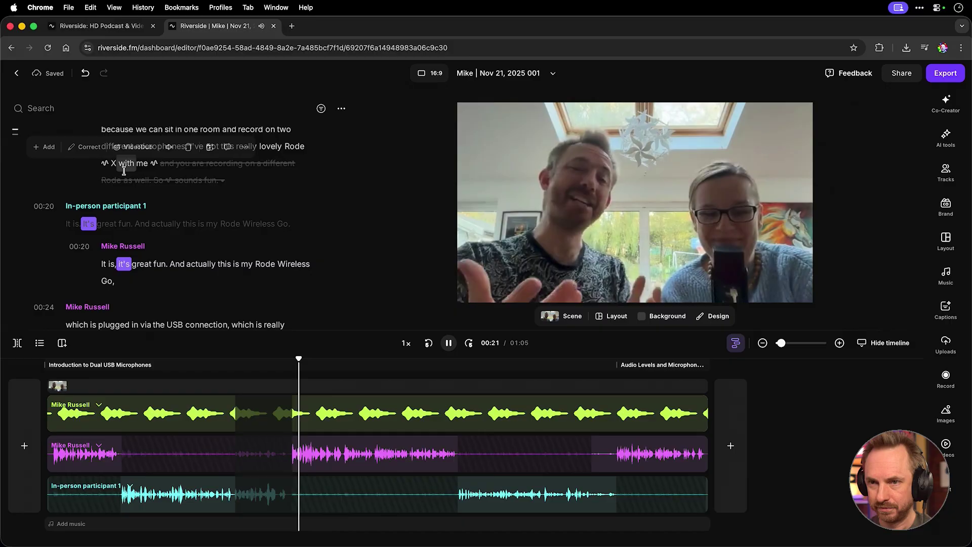
key("space")
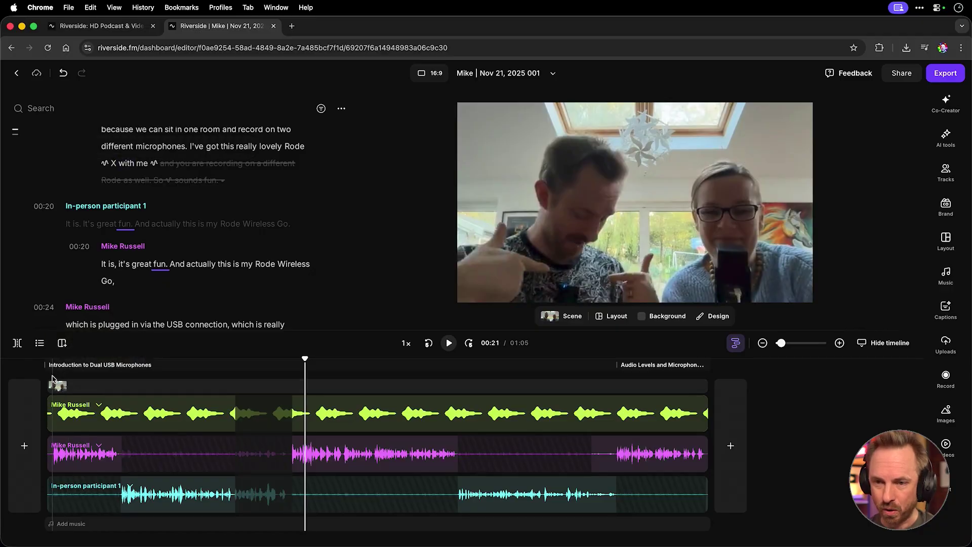
Play the 01:05 recording from the beginning, then return to the start
left_click(47, 316)
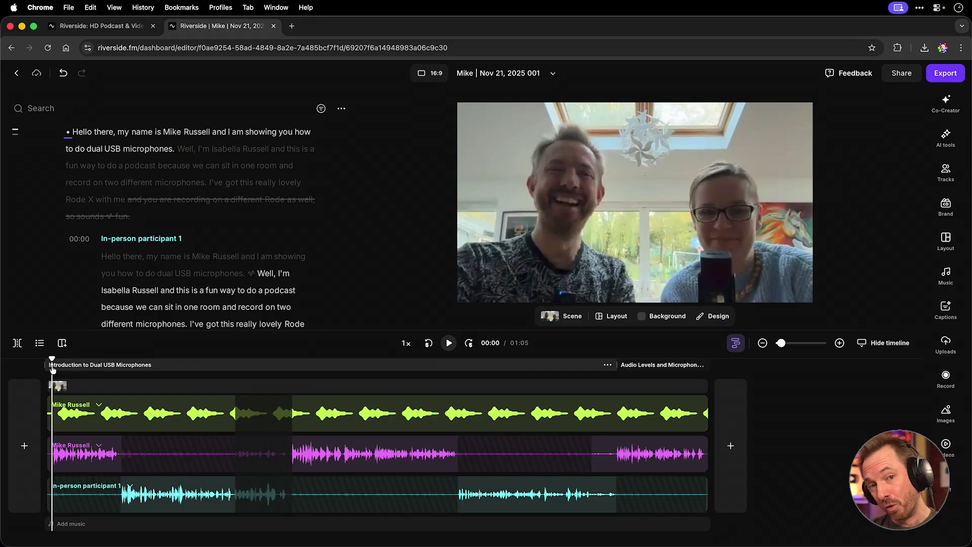
key("space")
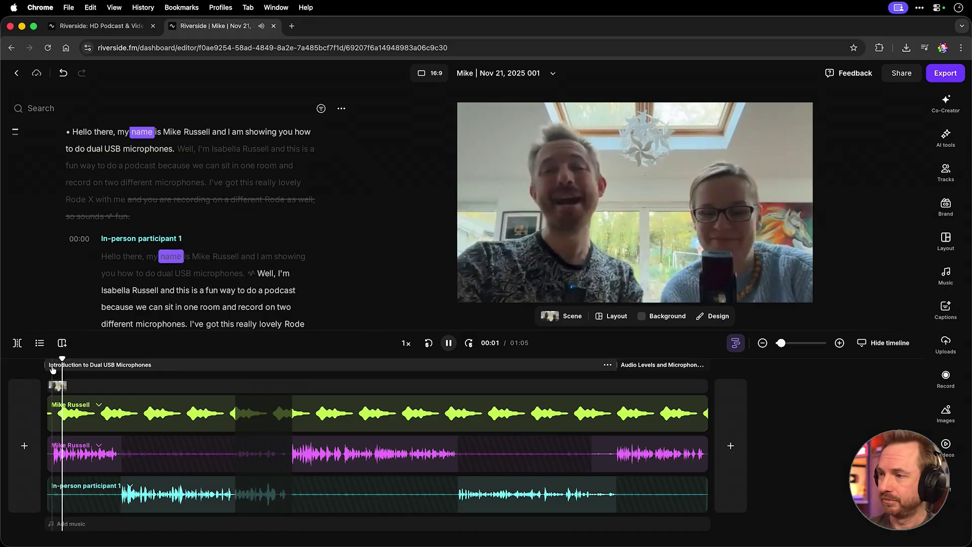
left_click(53, 370)
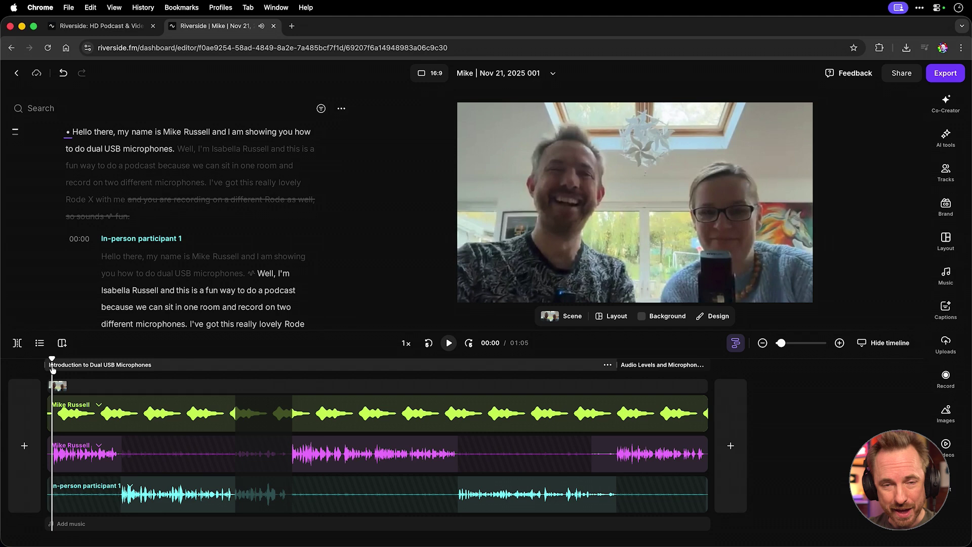
Switch off Magic Audio on the host's second track and listen to the difference
left_click(955, 139)
left_click(875, 270)
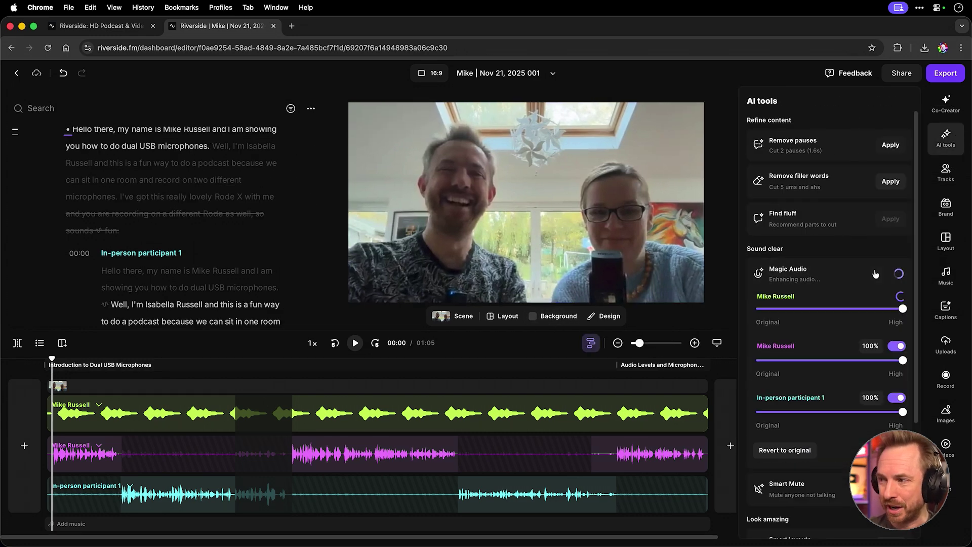
left_click(896, 347)
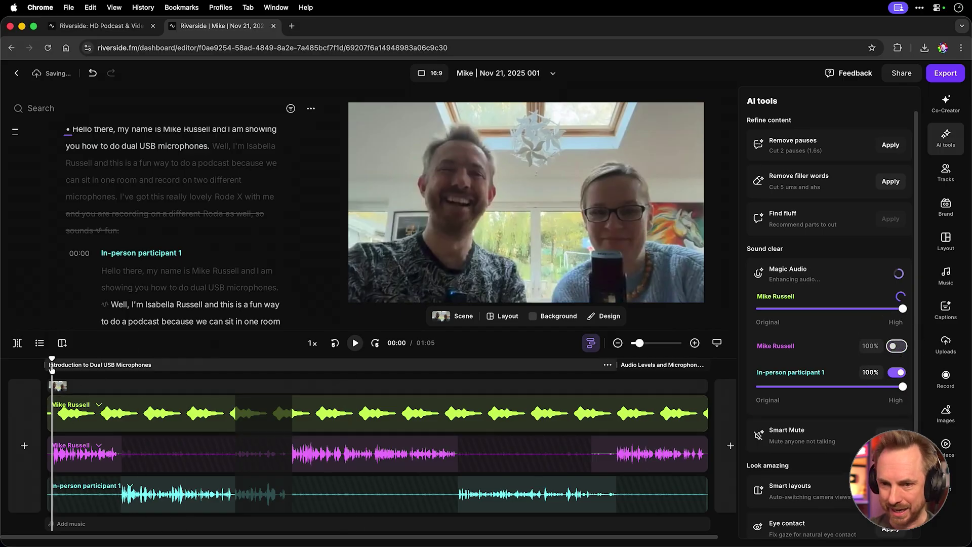
key("space")
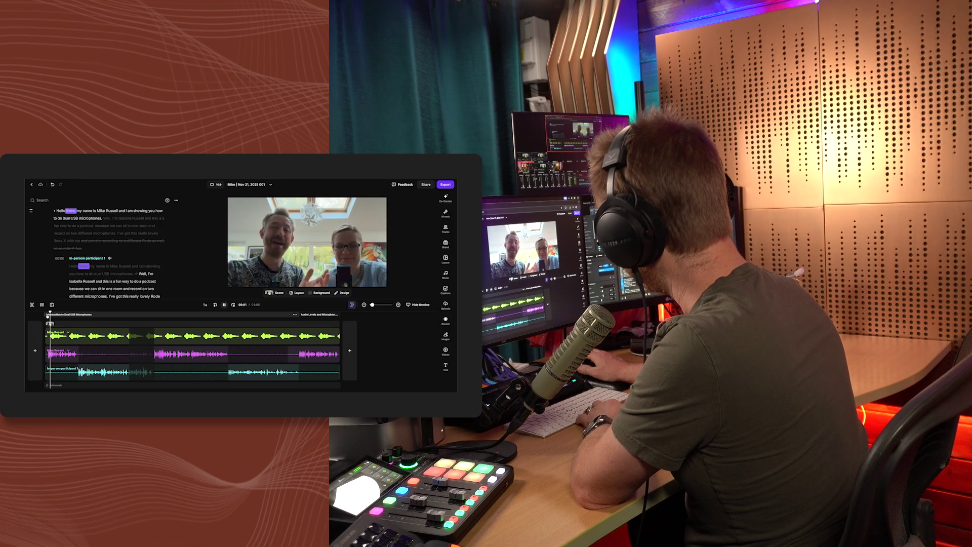
key("space")
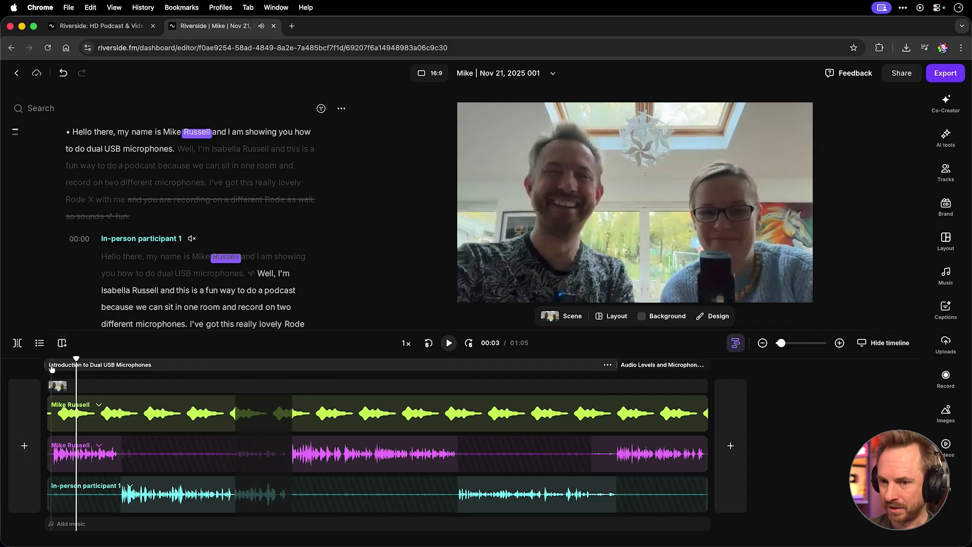
left_click(51, 368)
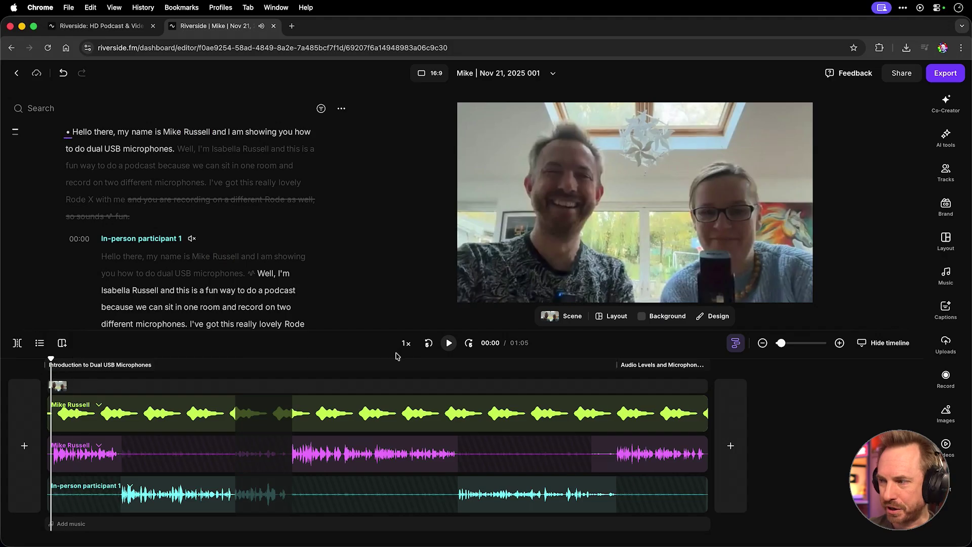
Re-enable Magic Audio on the host's second track at 100% and play it back
left_click(944, 139)
left_click(823, 276)
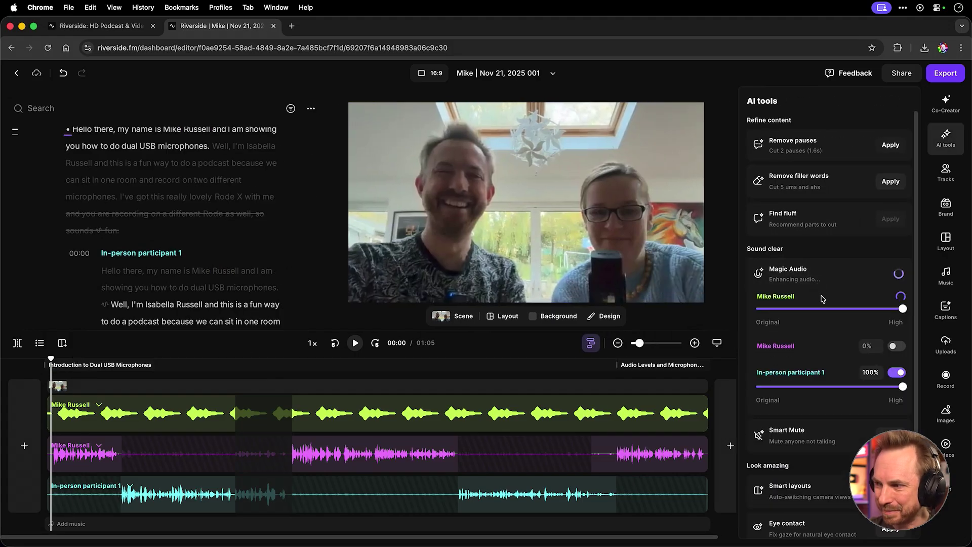
left_click(899, 346)
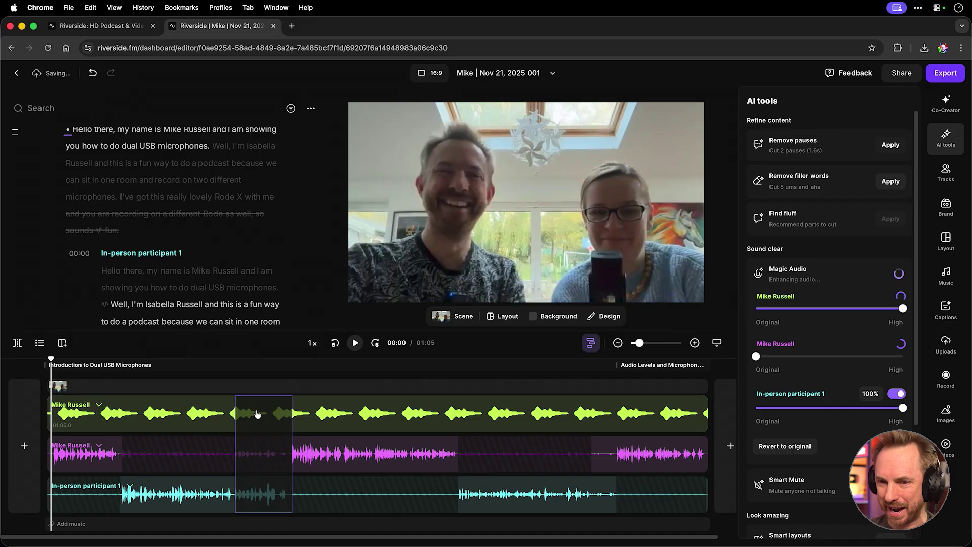
left_click(178, 401)
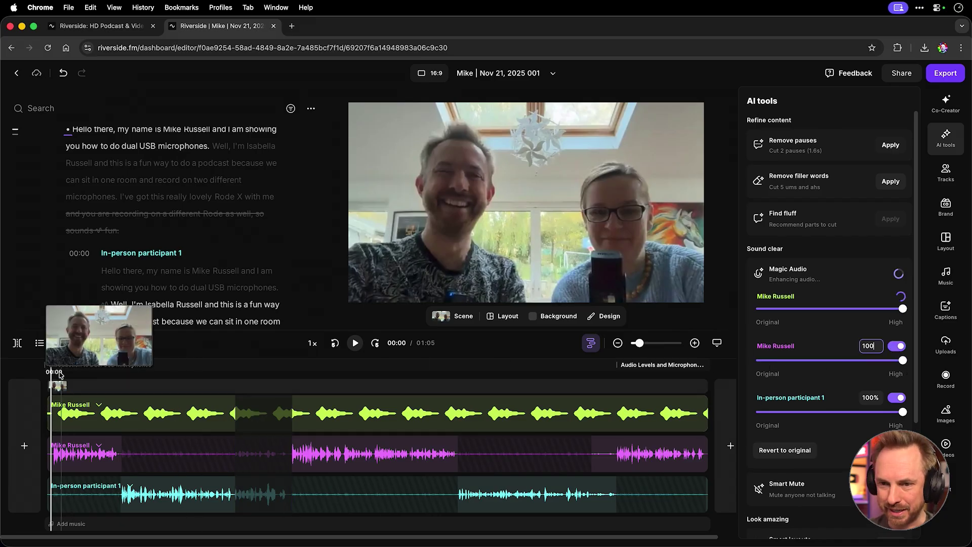
key("space")
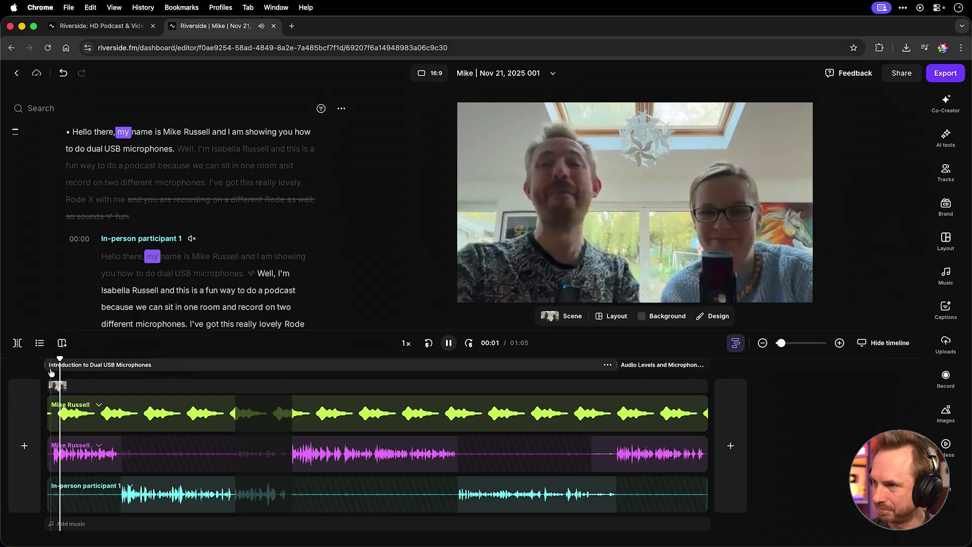
Turn off Magic Audio for In-person participant 1 and compare playback from 00:08
key("space")
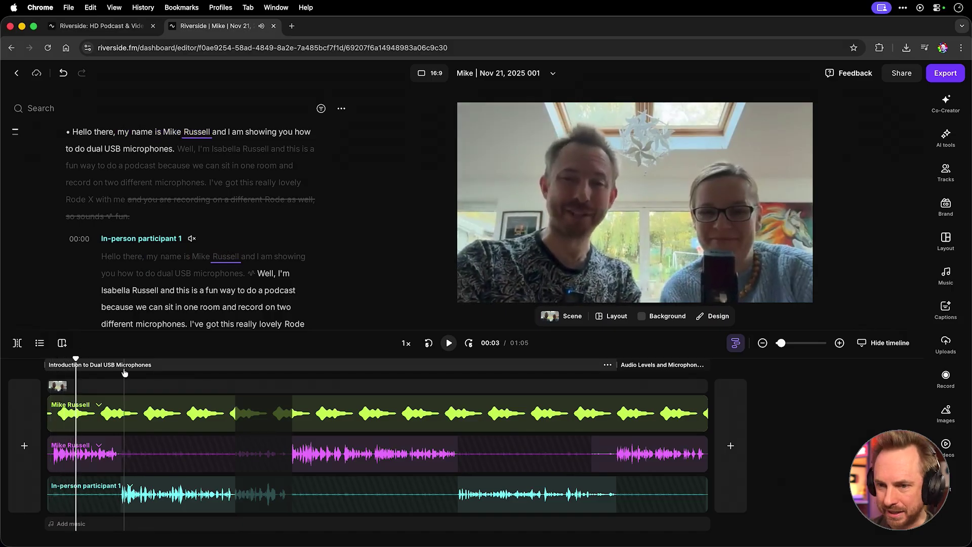
left_click(122, 385)
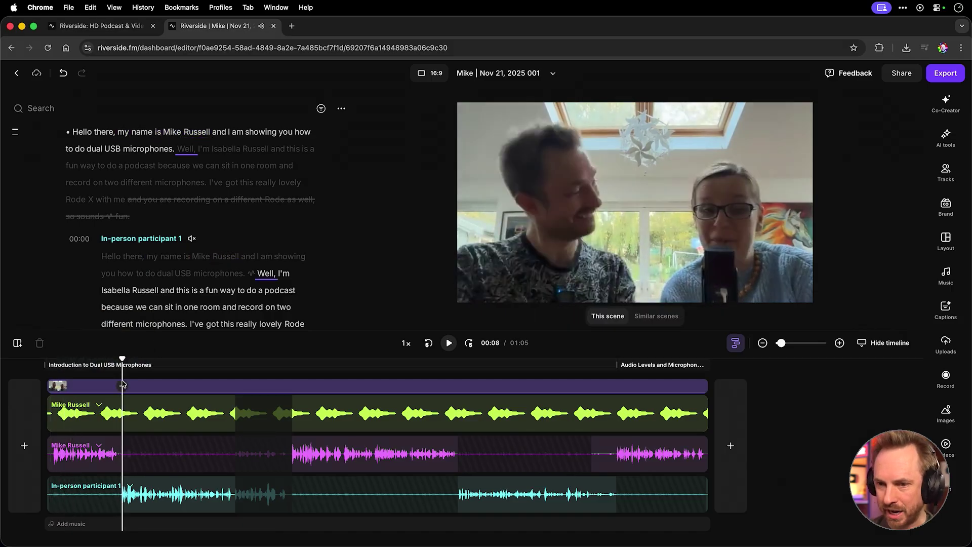
left_click(945, 139)
left_click(837, 275)
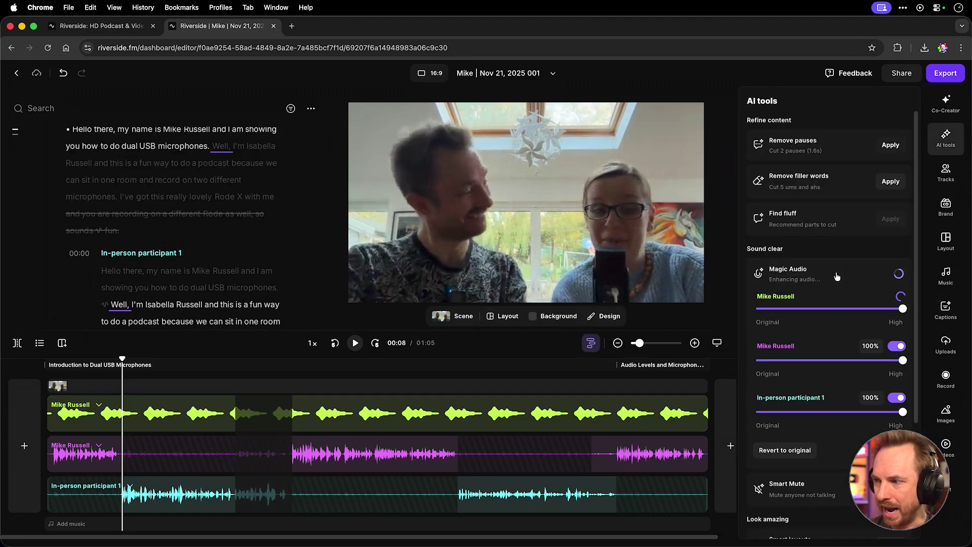
left_click(897, 398)
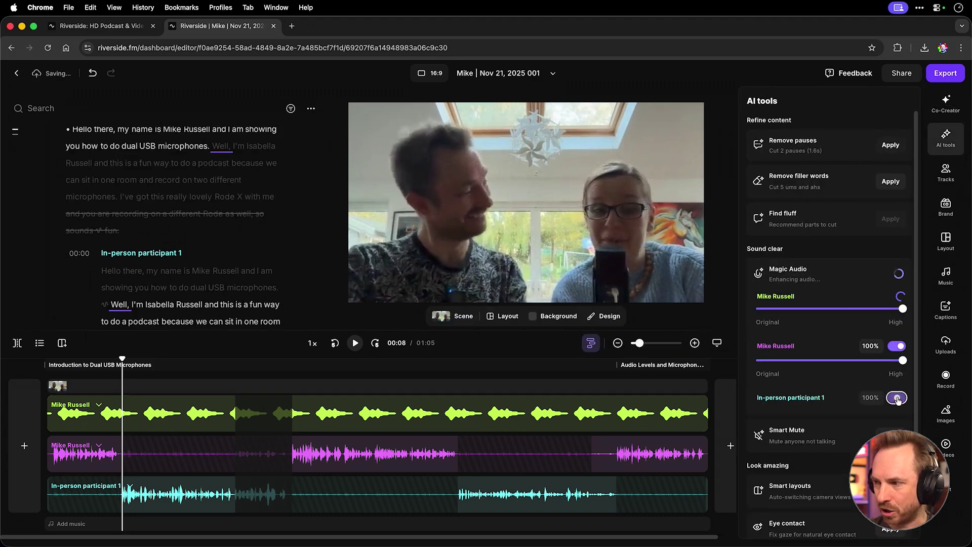
key("space")
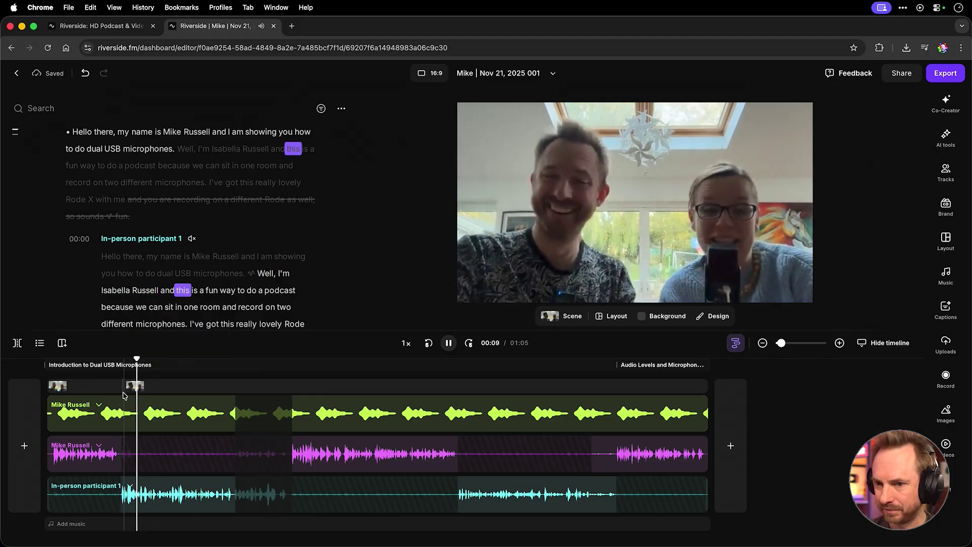
left_click(120, 386)
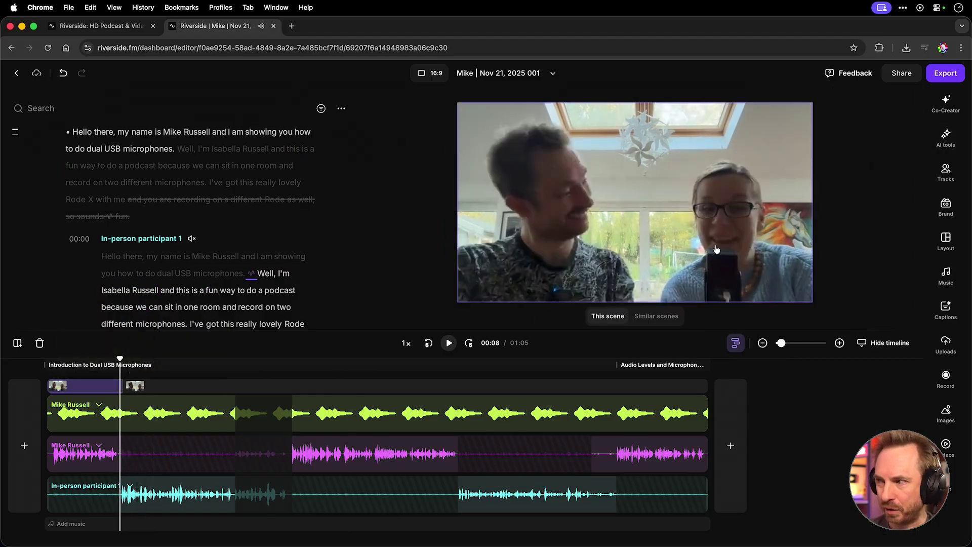
Re-enable Magic Audio for In-person participant 1 at 100% and play from 00:08
left_click(937, 141)
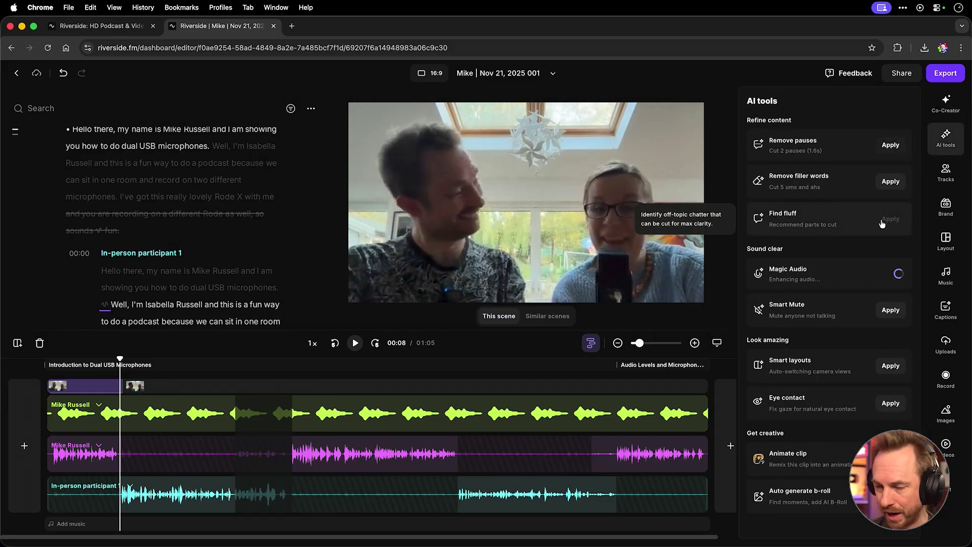
left_click(847, 289)
left_click(813, 284)
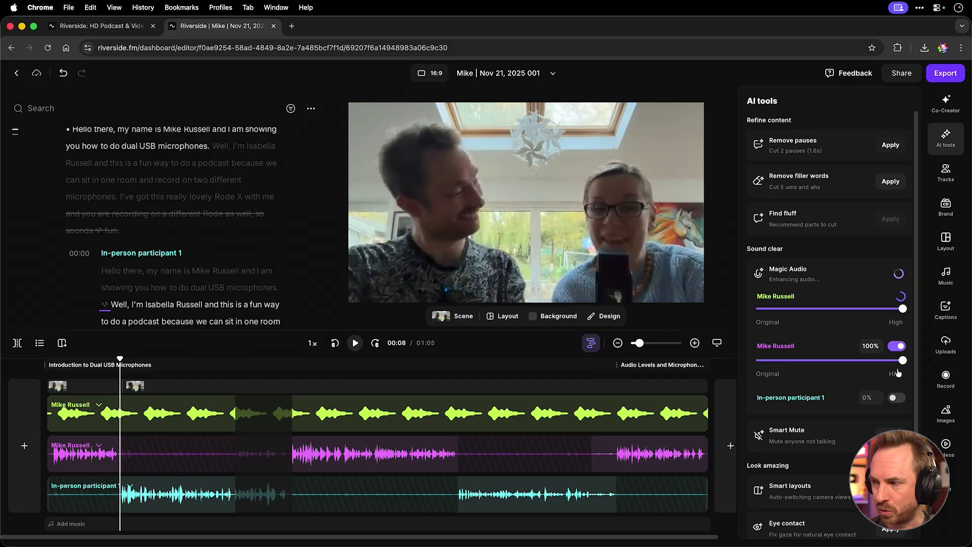
left_click(898, 399)
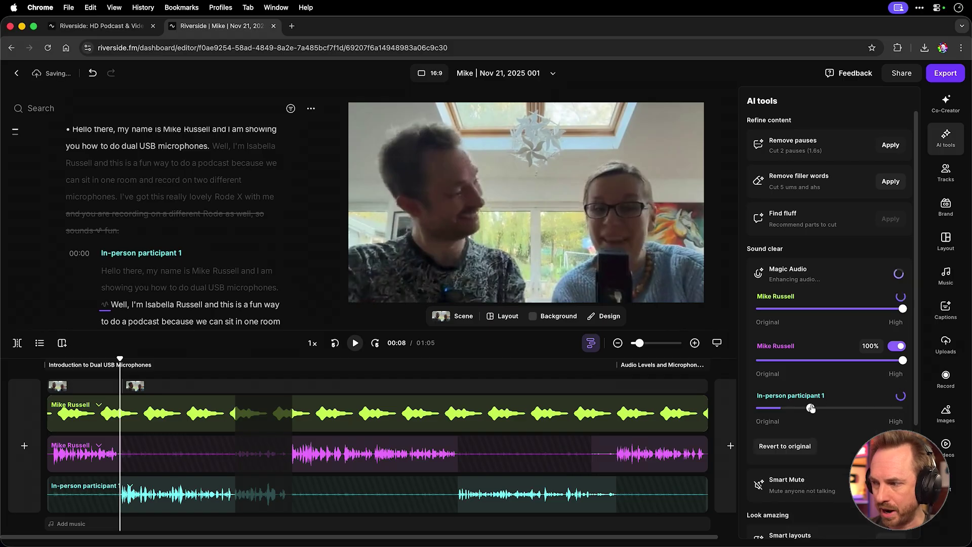
left_click_drag(811, 408, 900, 409)
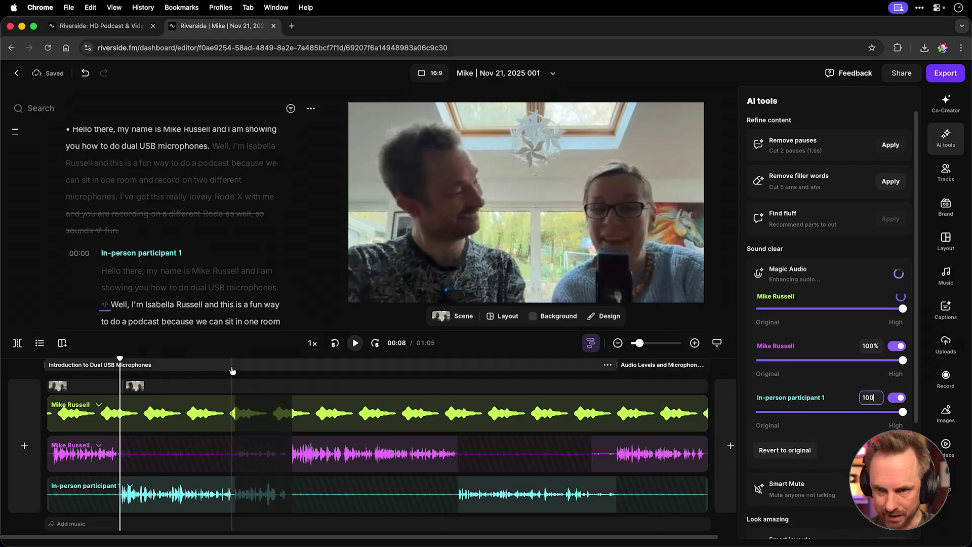
key("space")
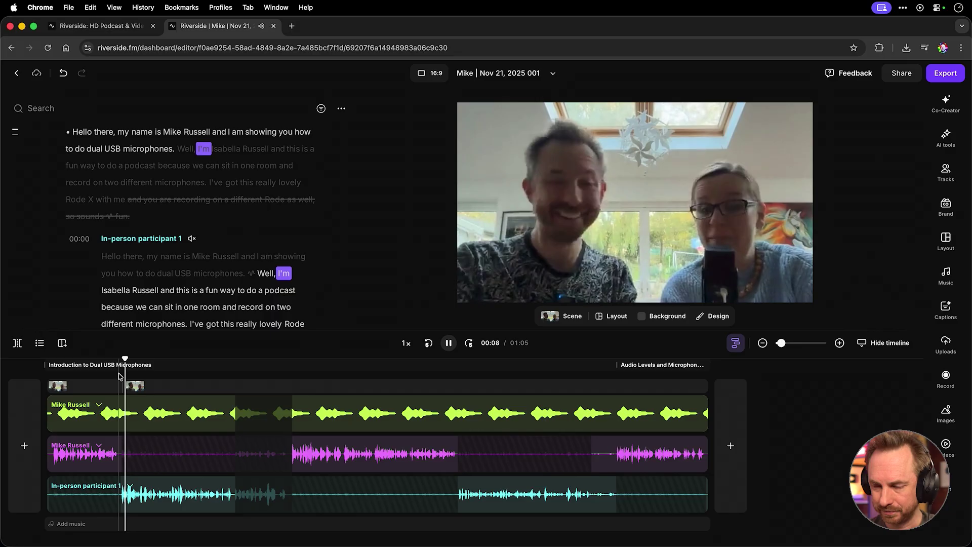